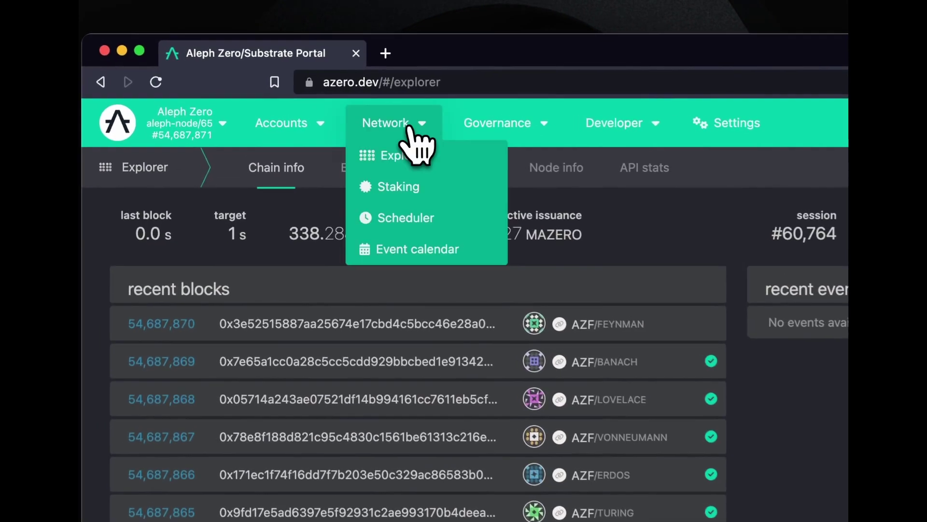
- Go to the Network > Staking overview in the Aleph Zero portal
left_click(406, 190)
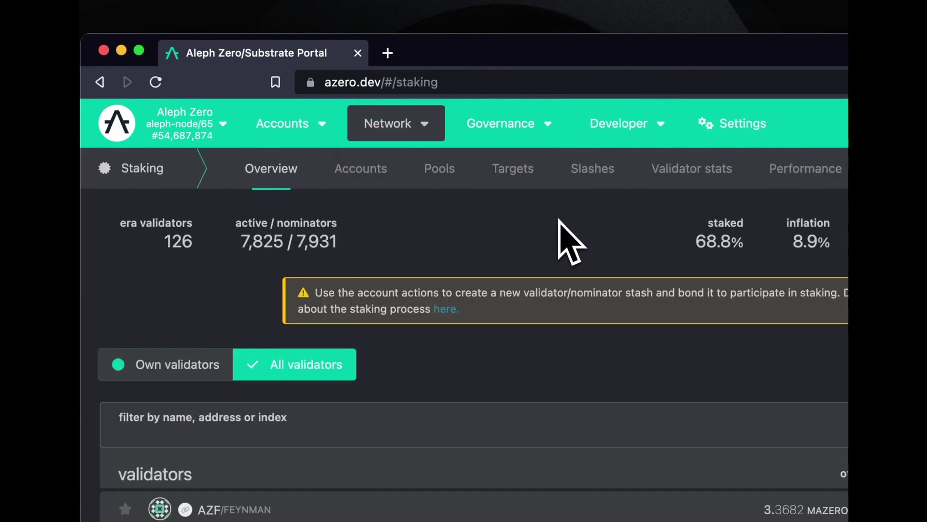
- Show the Staking Accounts tab and highlight the hint about bonding funds
left_click(371, 175)
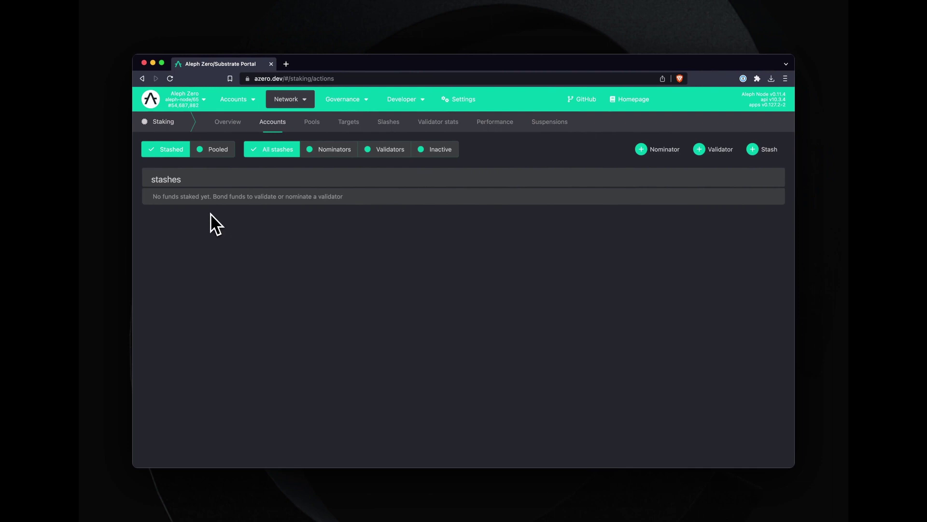
left_click_drag(213, 197, 352, 198)
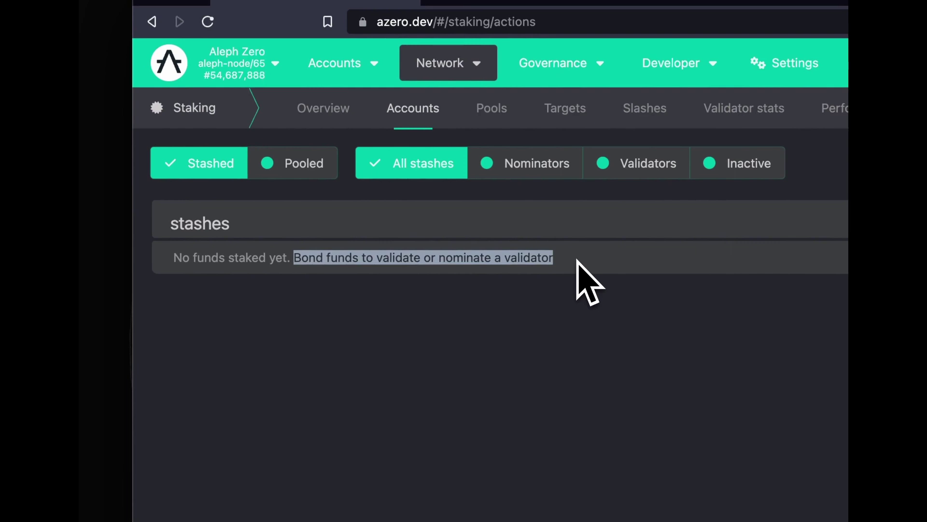
left_click(577, 260)
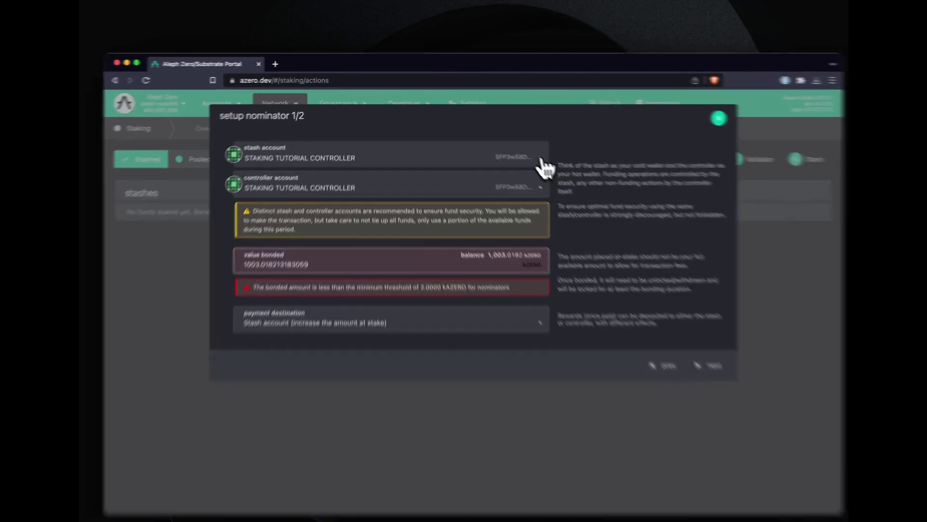
- Choose STAKING TUTORIAL as stash and keep STAKING TUTORIAL CONTROLLER as controller
left_click(522, 153)
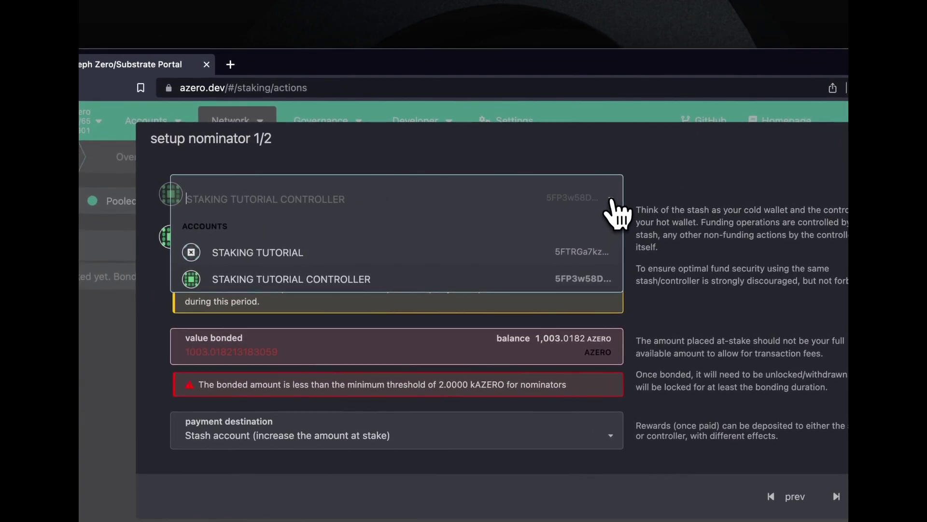
left_click(612, 199)
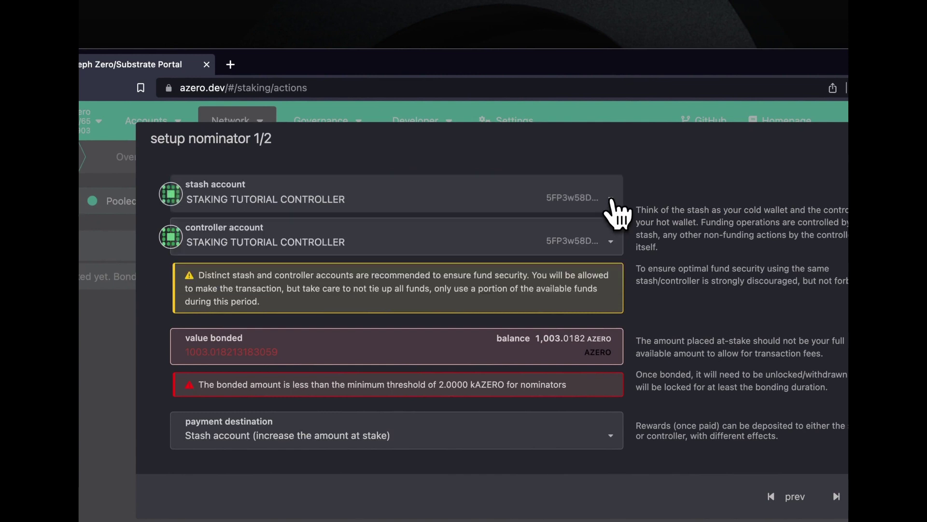
left_click(615, 204)
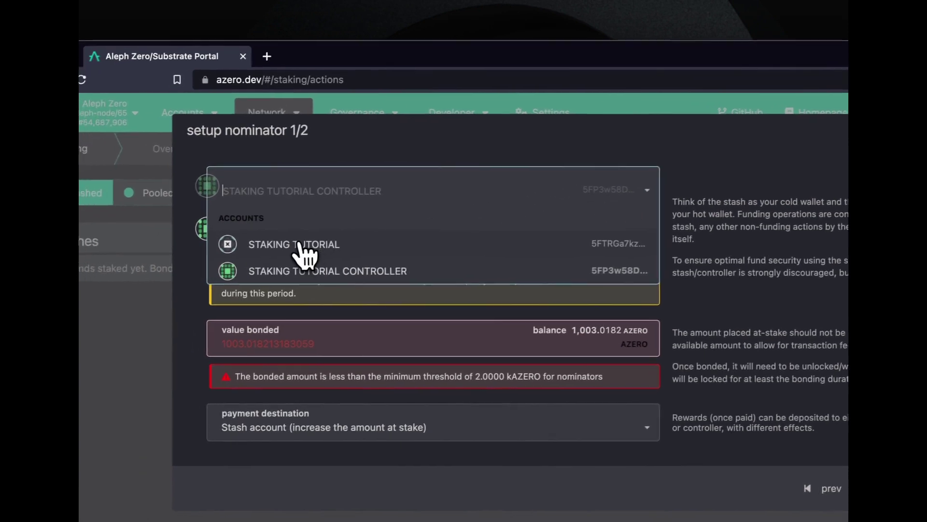
left_click(305, 253)
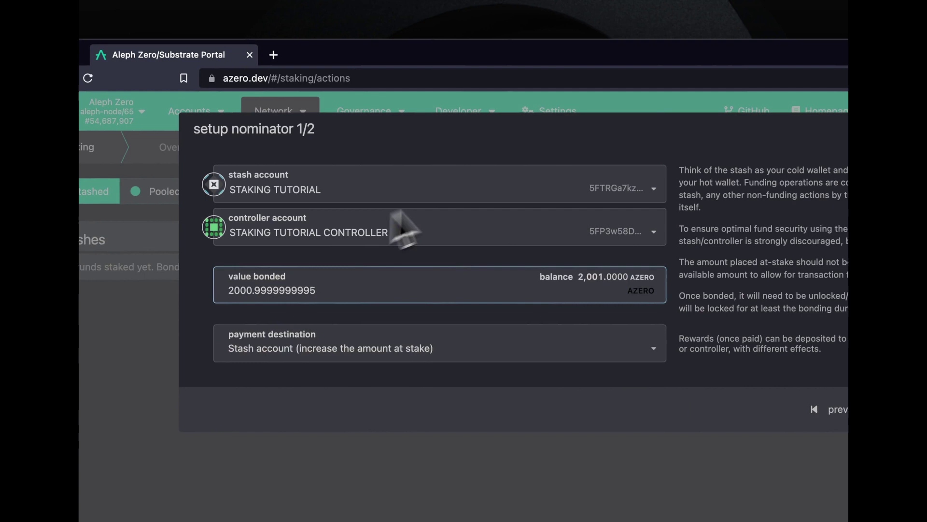
left_click(510, 214)
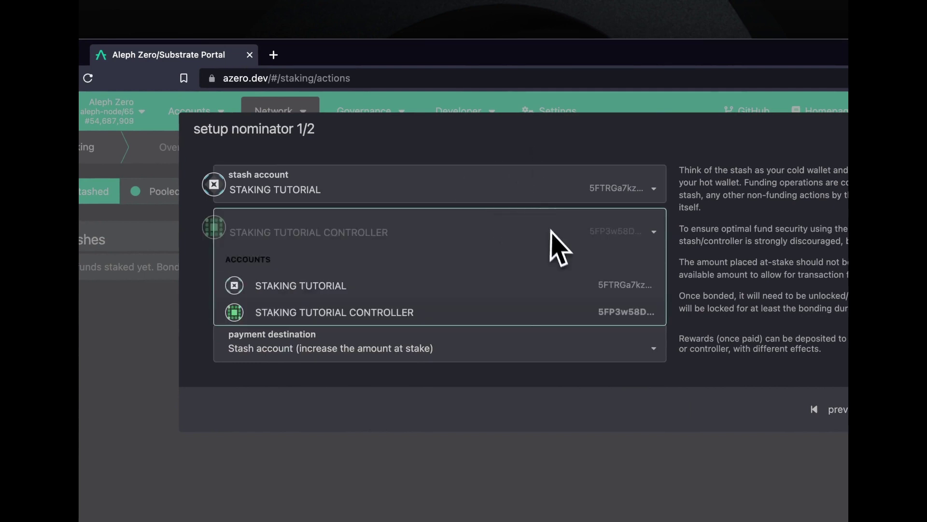
left_click(437, 319)
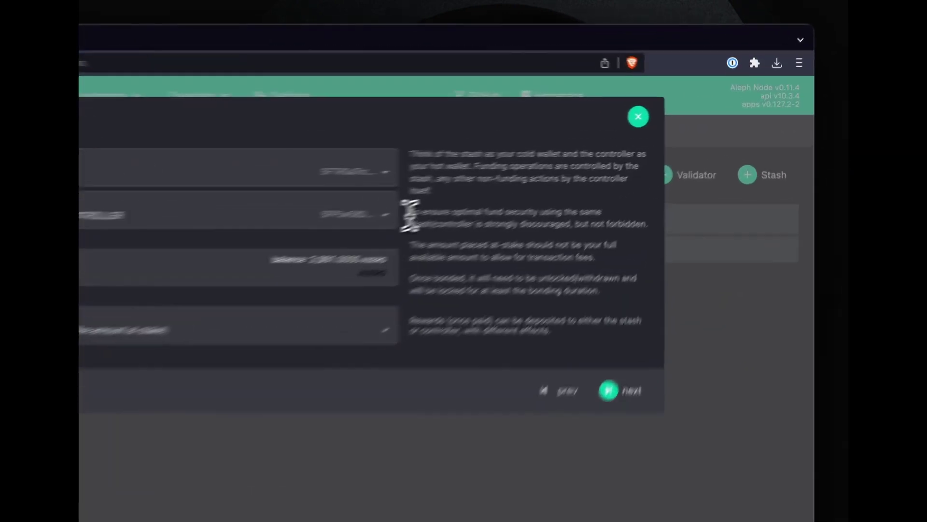
left_click_drag(540, 172, 692, 181)
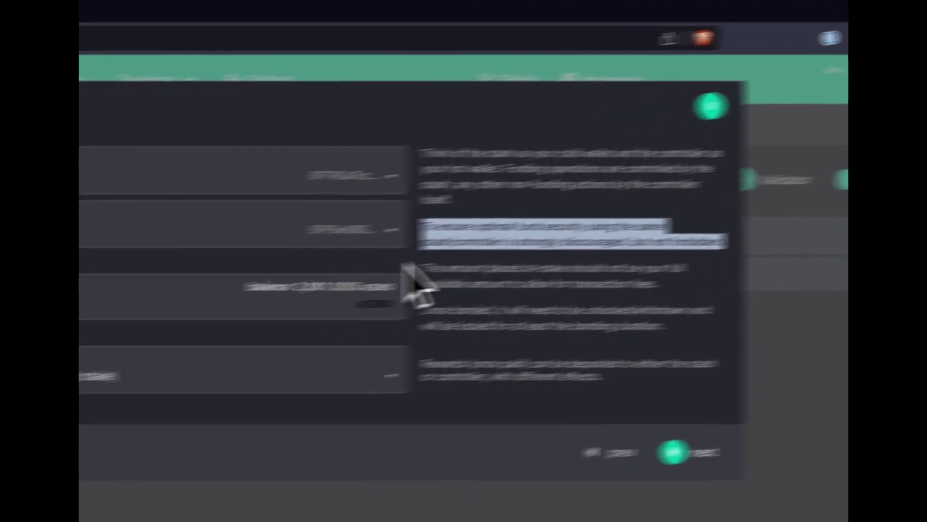
left_click(601, 259)
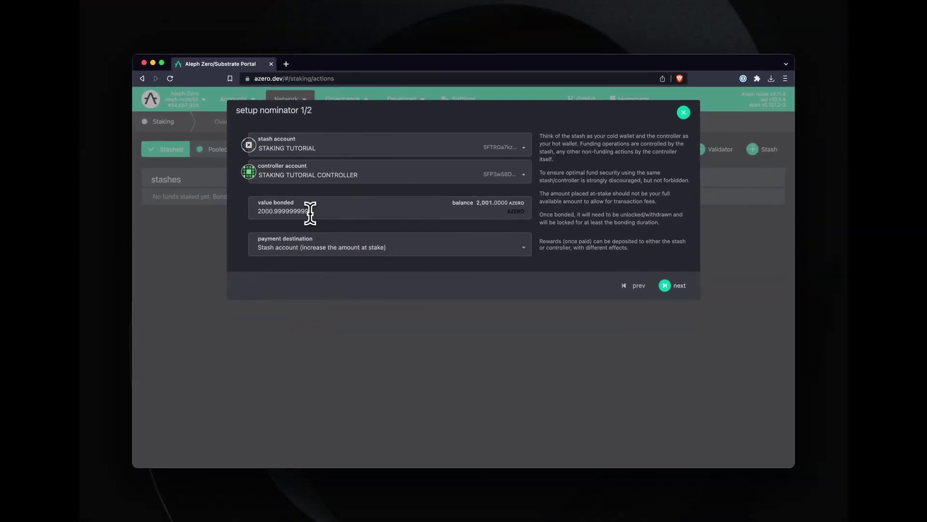
- Bond 2000 AZERO with rewards paid to the stash (increase the amount at stake)
double_click(311, 212)
type("200")
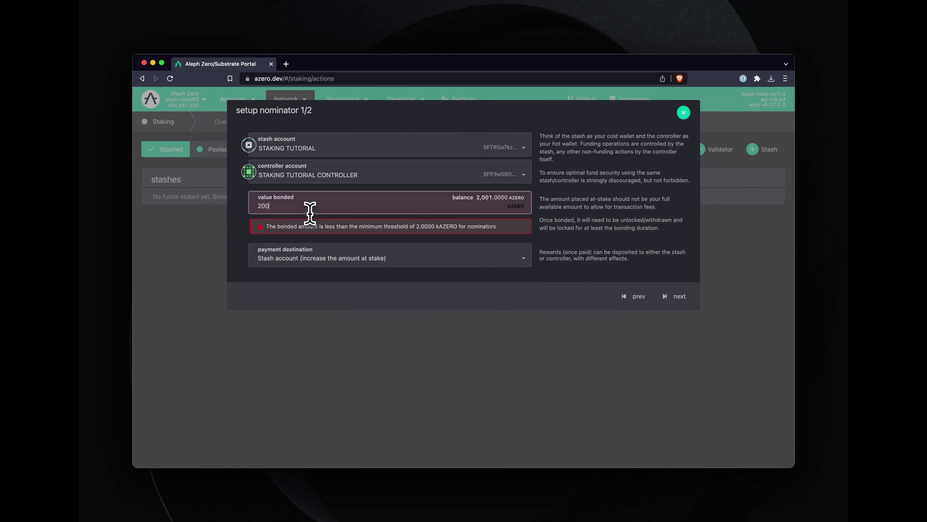
type("0")
left_click(307, 258)
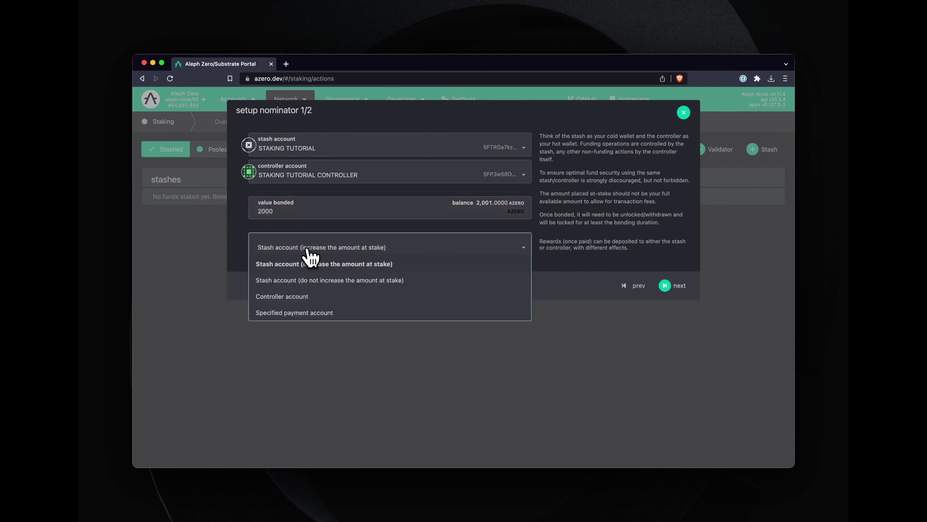
left_click(306, 266)
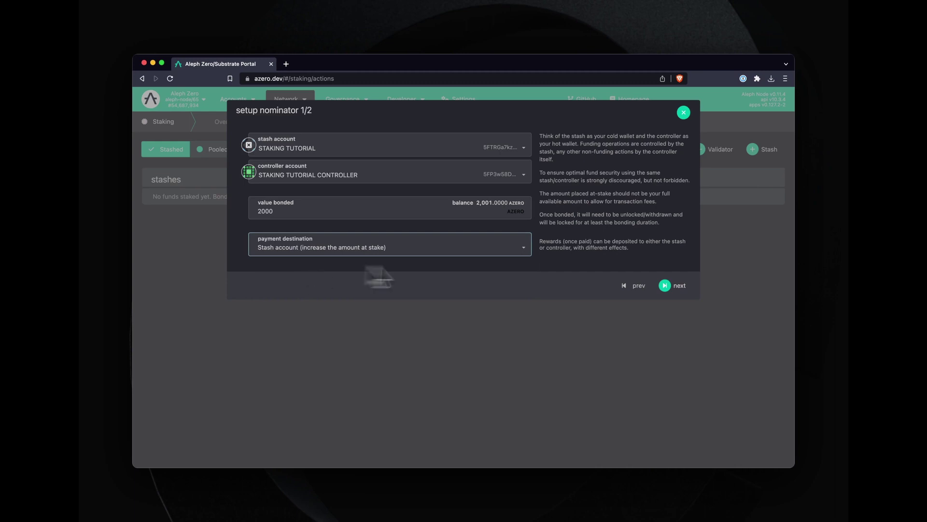
- Advance to step 2 and nominate the AZERO.ID validator from the candidate list
left_click(668, 289)
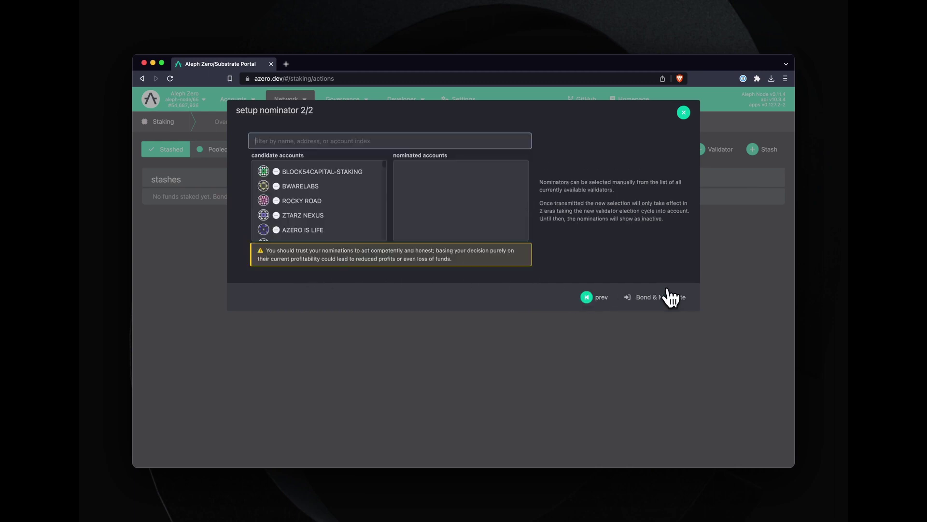
type("azer")
type("o.id")
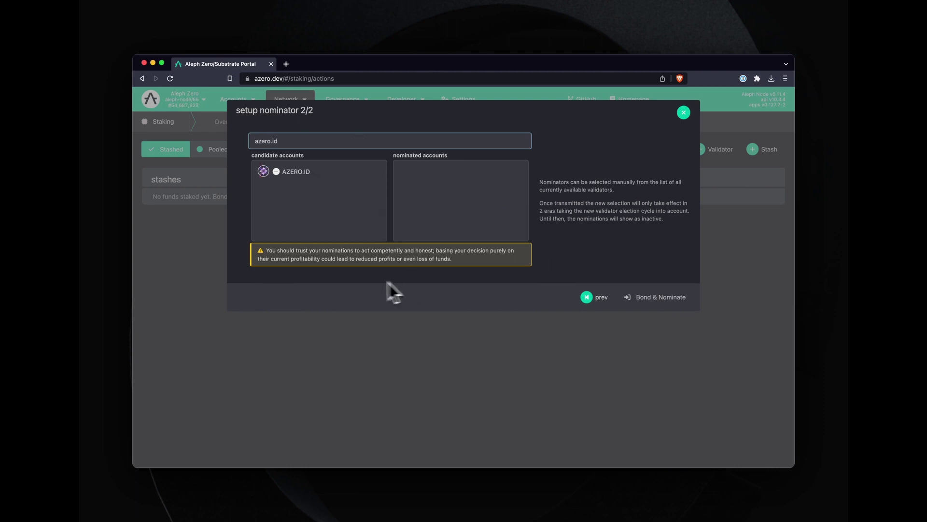
left_click(296, 184)
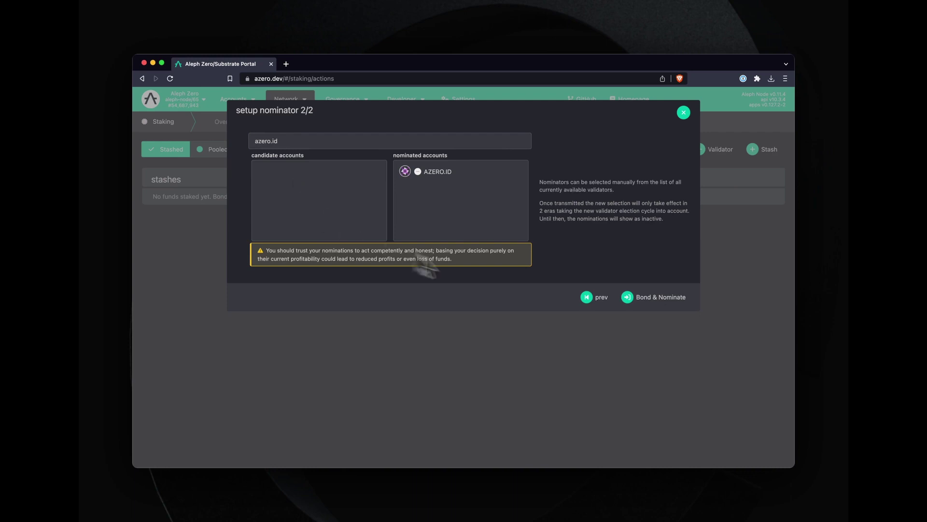
- Submit Bond & Nominate so the batched transaction goes to the authorize dialog
left_click(628, 298)
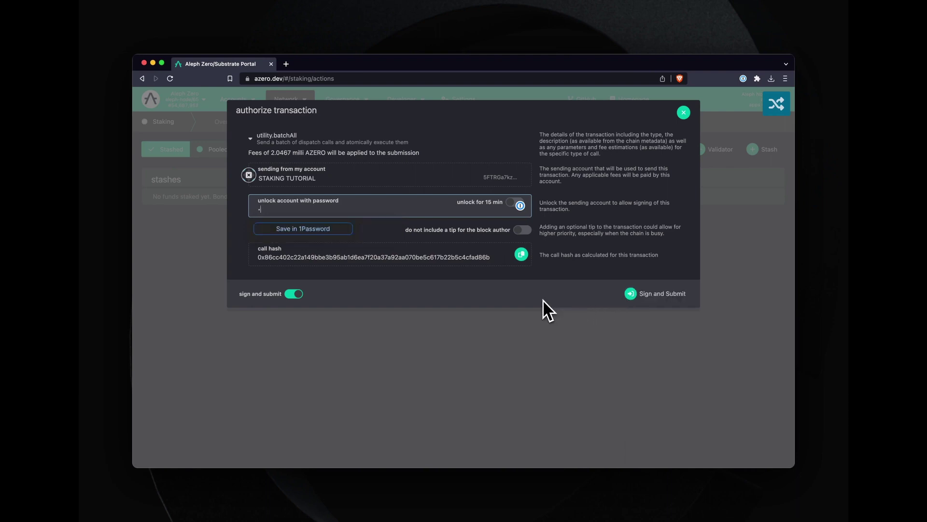
type("•••")
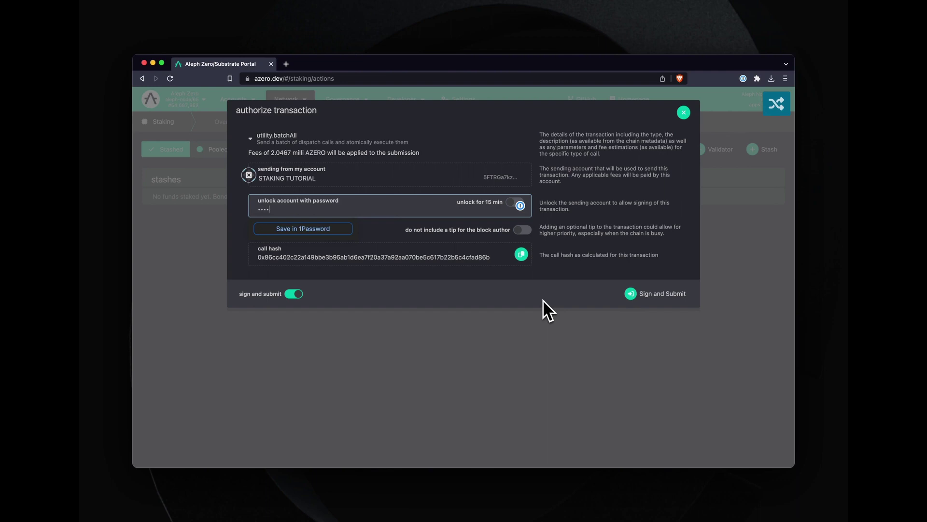